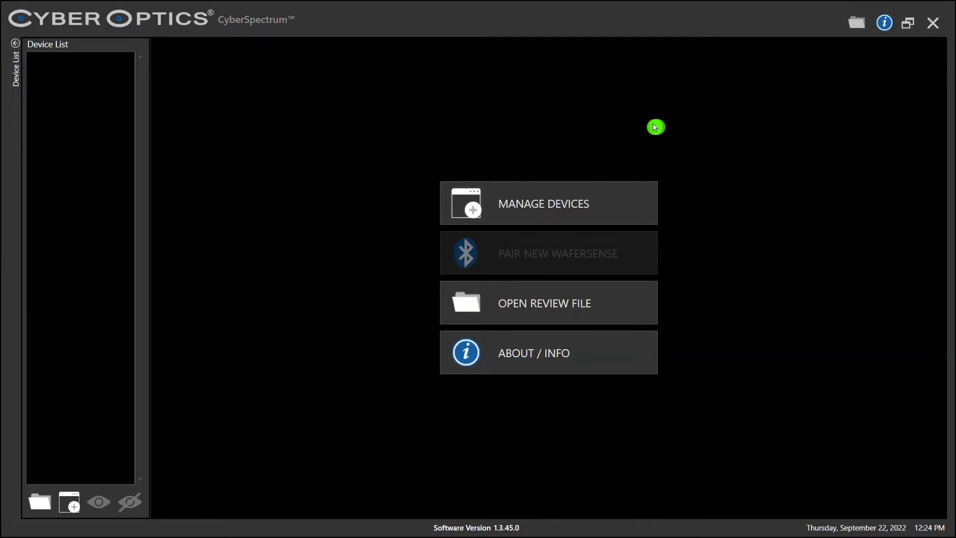
# Connect the AGS200-SDK HT200105 wafer and collapse the Device List to widen its Gap Data view.
pyautogui.click(621, 209)
pyautogui.click(433, 171)
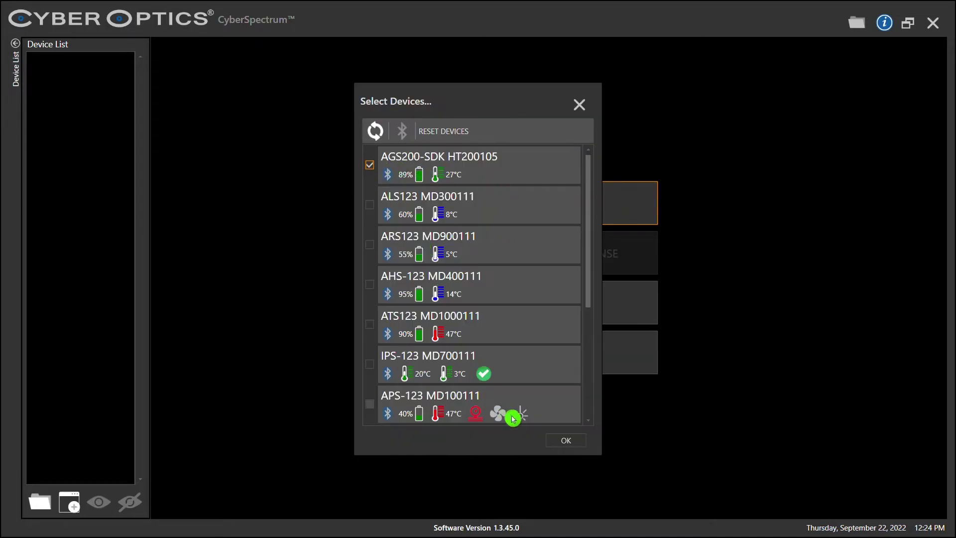
pyautogui.click(560, 441)
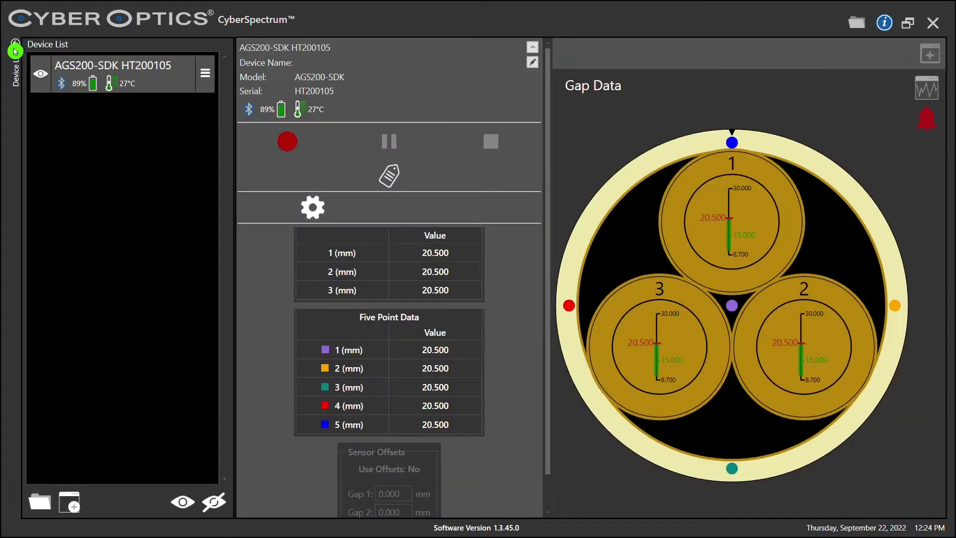
pyautogui.click(16, 50)
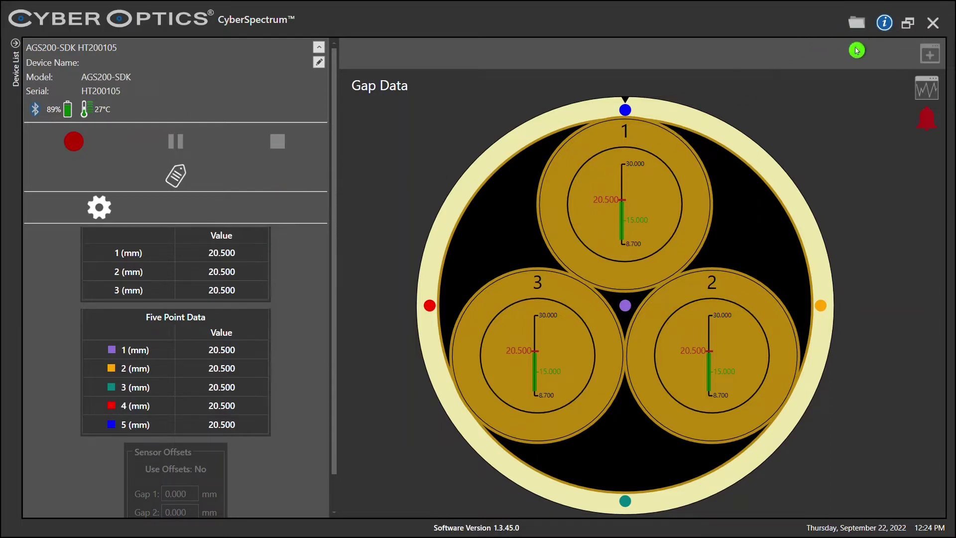
pyautogui.click(889, 31)
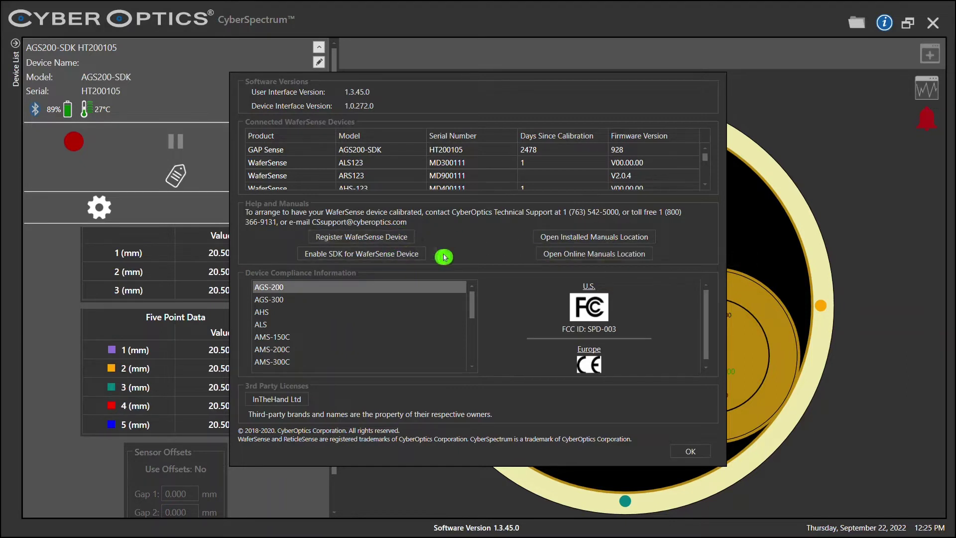
pyautogui.click(691, 451)
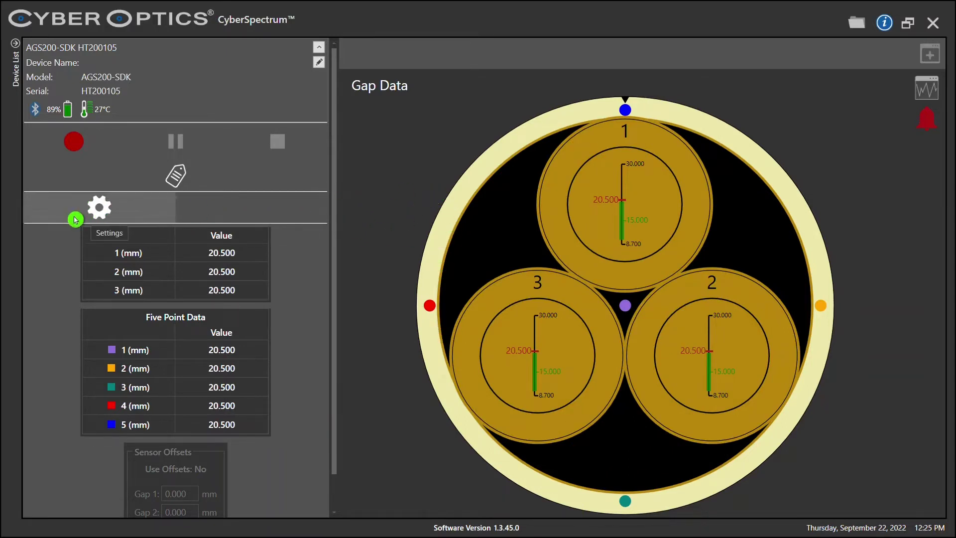
# Review General Settings, keeping Record data to CSV on, output file 'Gapping Demo', units Millimeters.
pyautogui.click(106, 207)
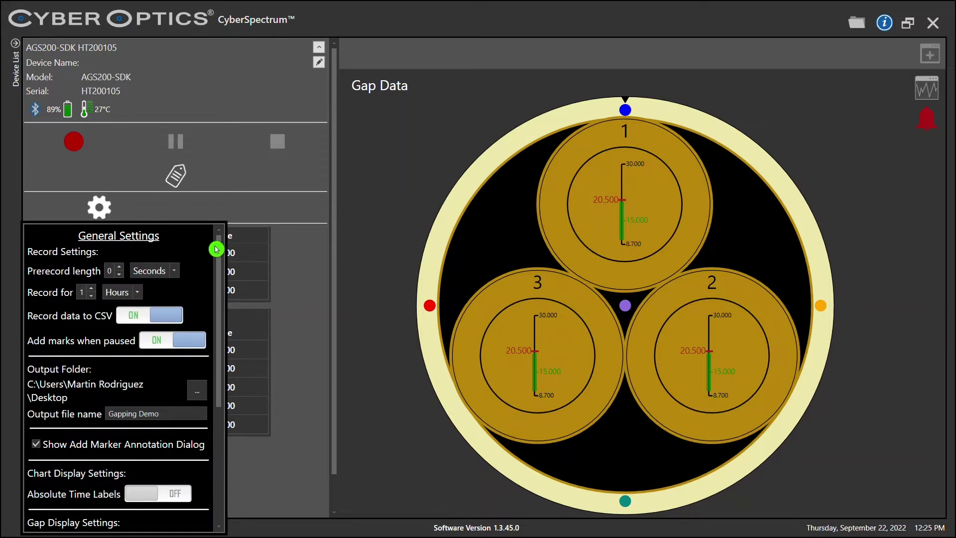
pyautogui.moveTo(219, 249); pyautogui.dragTo(221, 271)
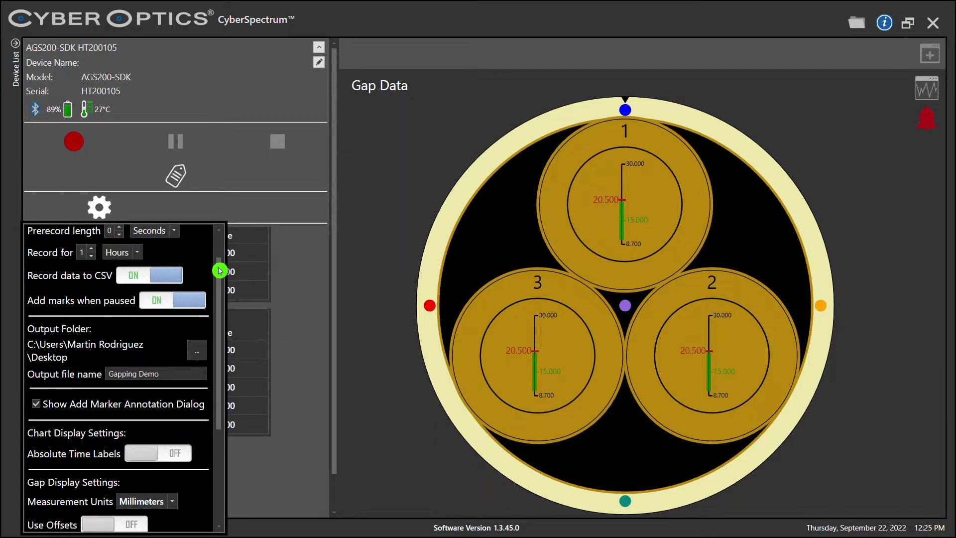
pyautogui.moveTo(221, 271); pyautogui.dragTo(221, 282)
pyautogui.click(128, 252)
pyautogui.click(132, 242)
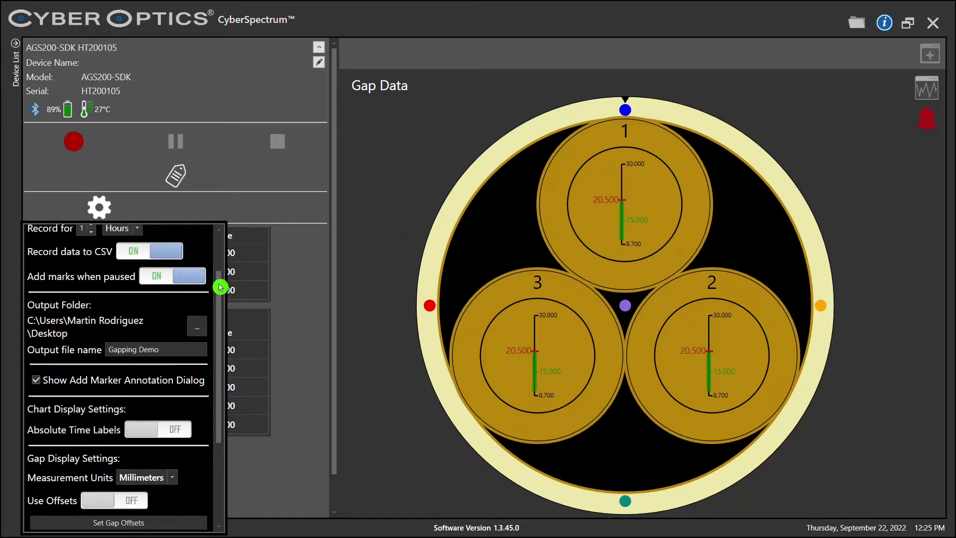
pyautogui.moveTo(222, 279); pyautogui.dragTo(222, 288)
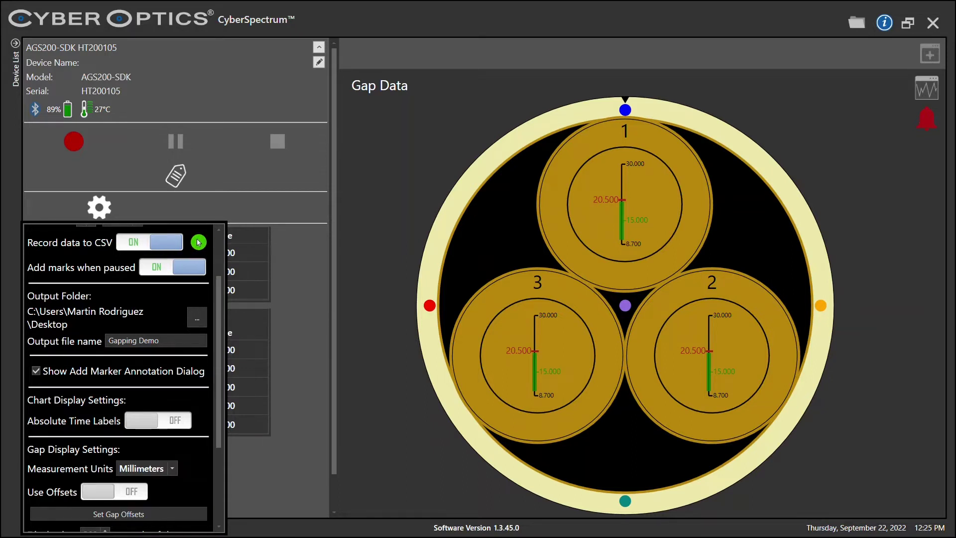
pyautogui.moveTo(219, 292); pyautogui.dragTo(214, 323)
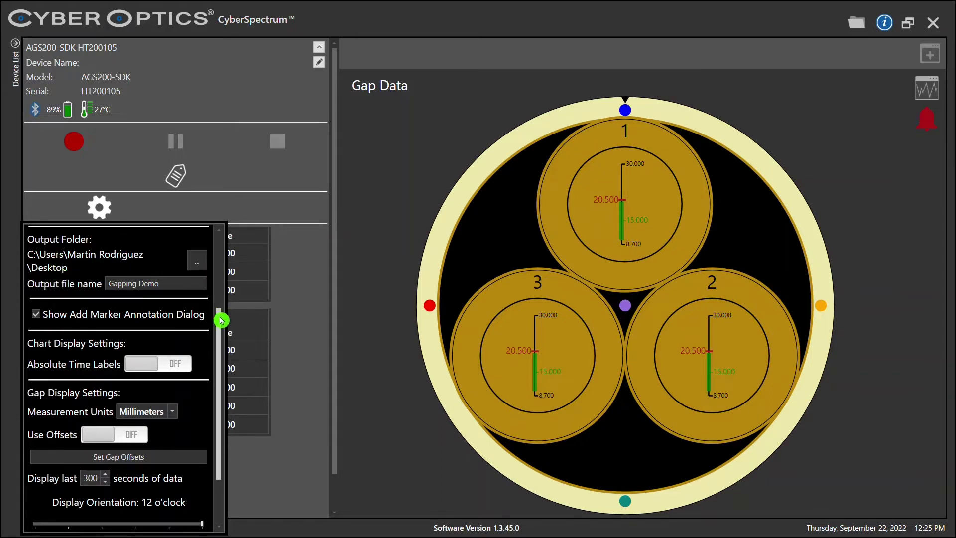
pyautogui.moveTo(219, 318); pyautogui.dragTo(214, 373)
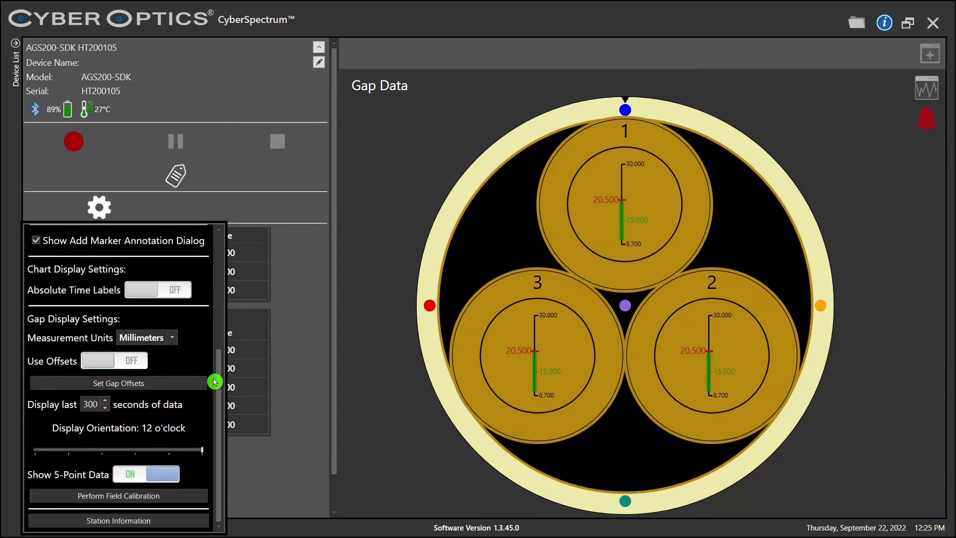
pyautogui.click(173, 340)
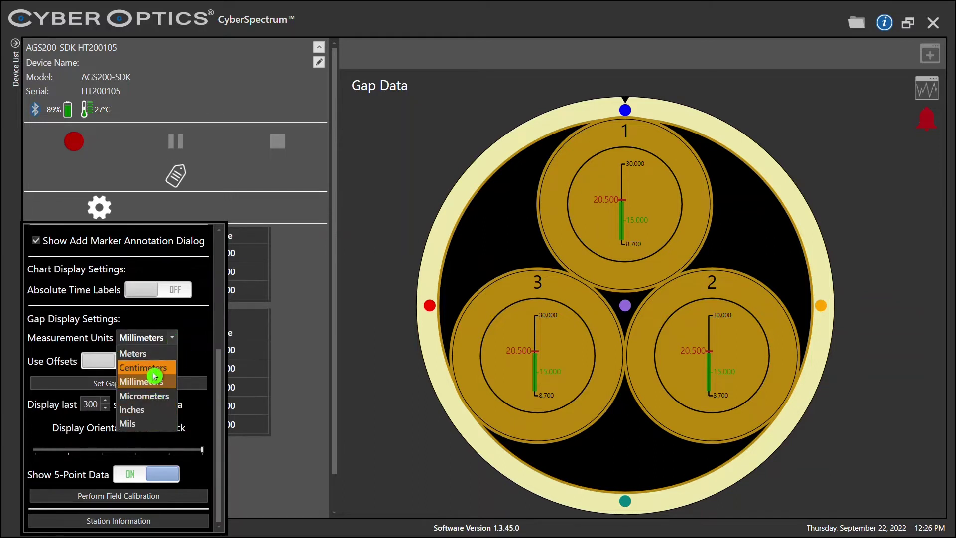
pyautogui.click(205, 338)
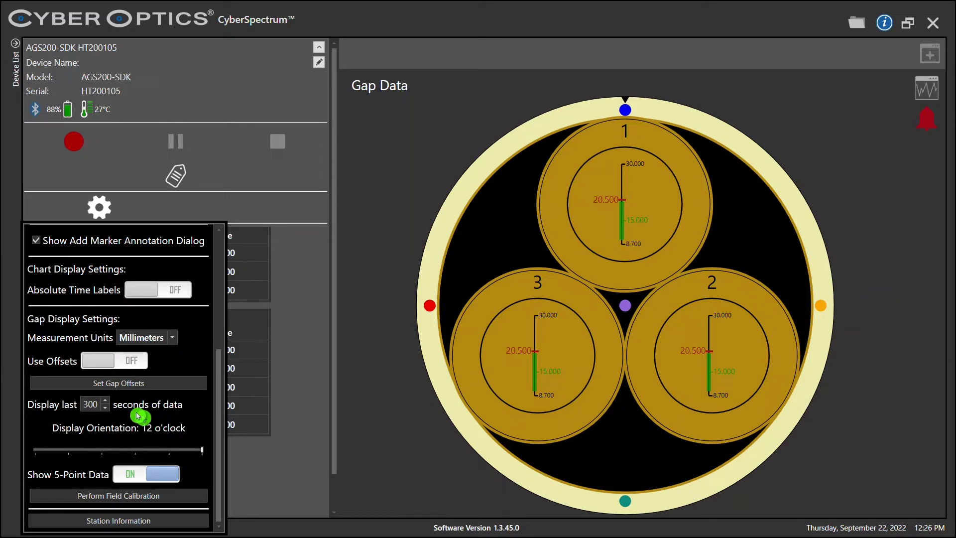
pyautogui.click(93, 401)
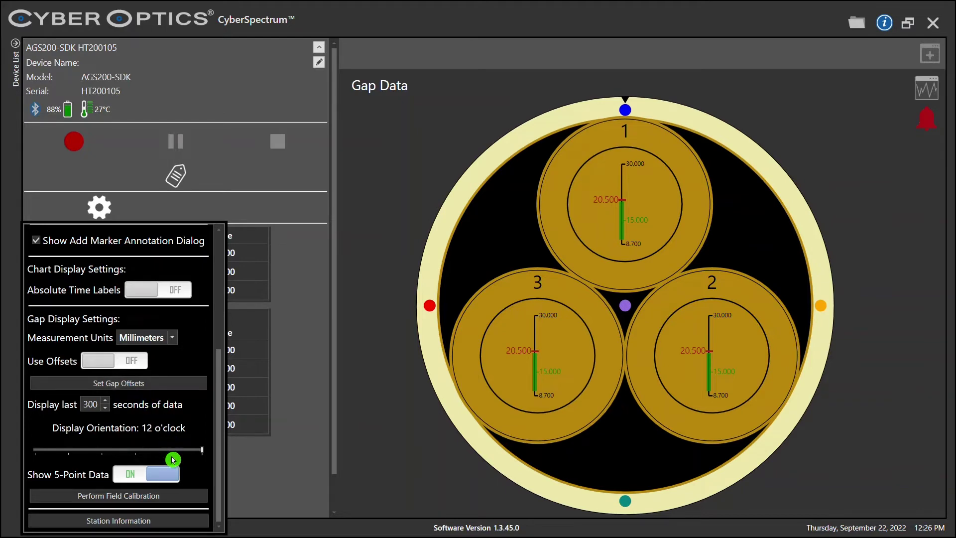
pyautogui.click(169, 454)
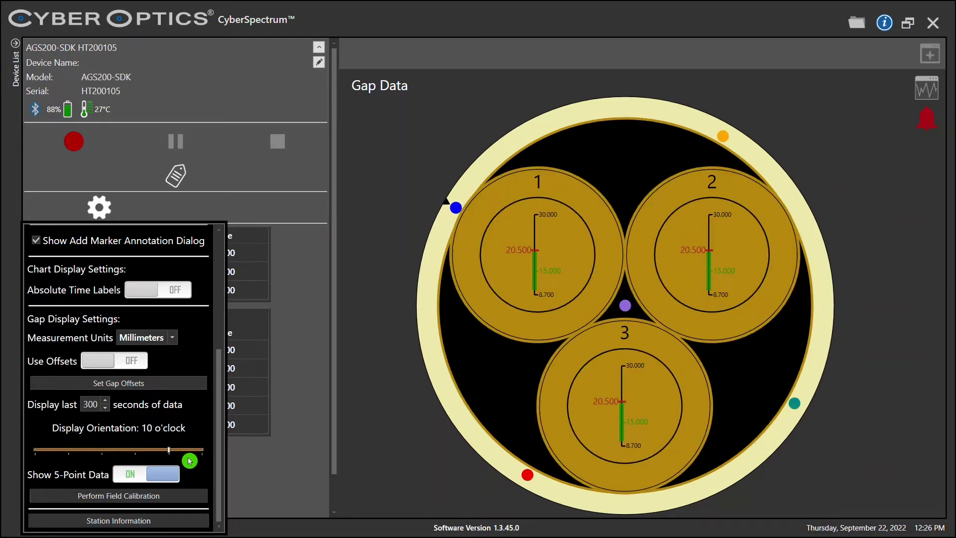
pyautogui.click(202, 457)
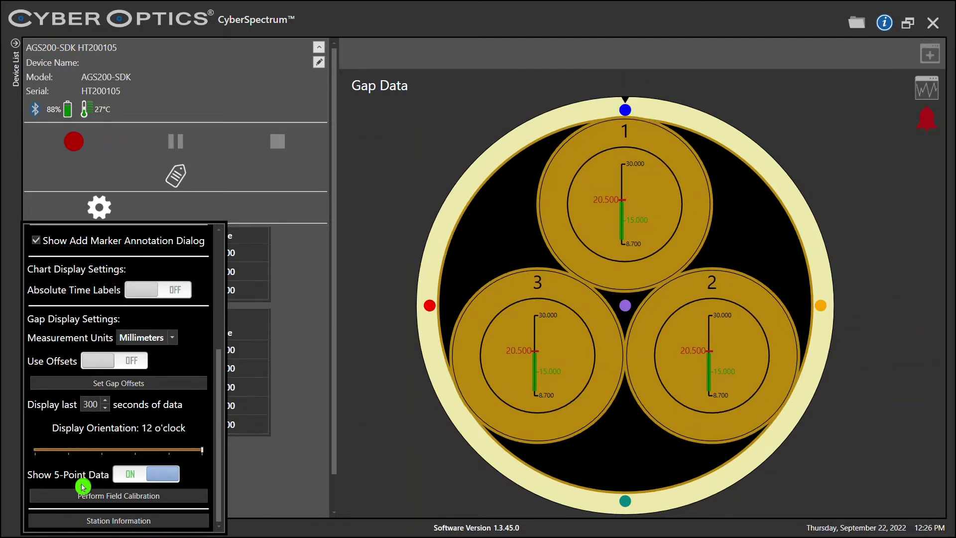
pyautogui.click(135, 478)
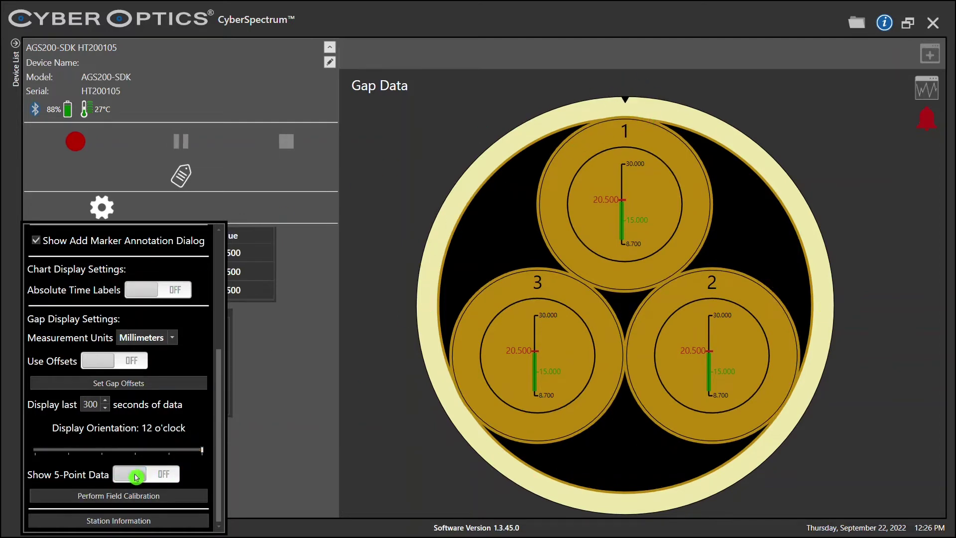
pyautogui.click(136, 477)
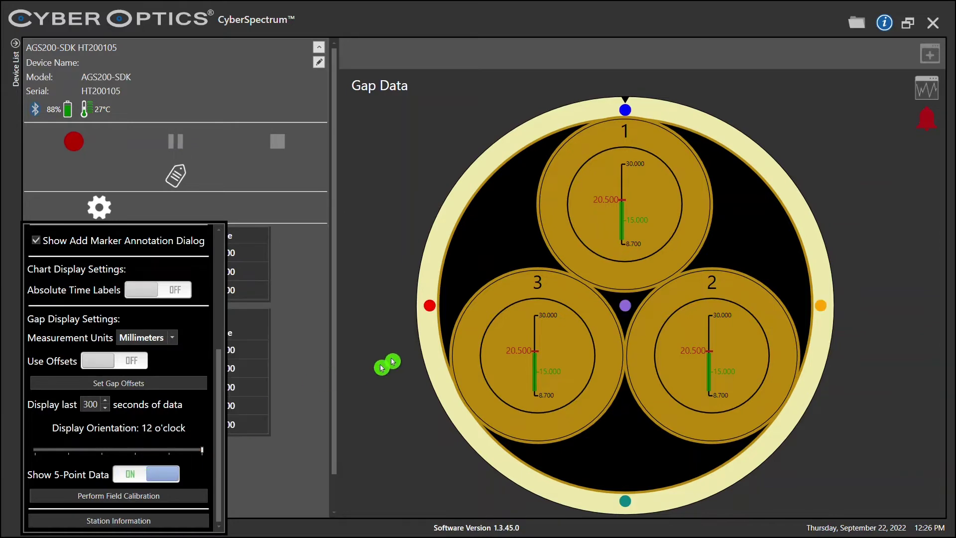
pyautogui.click(500, 115)
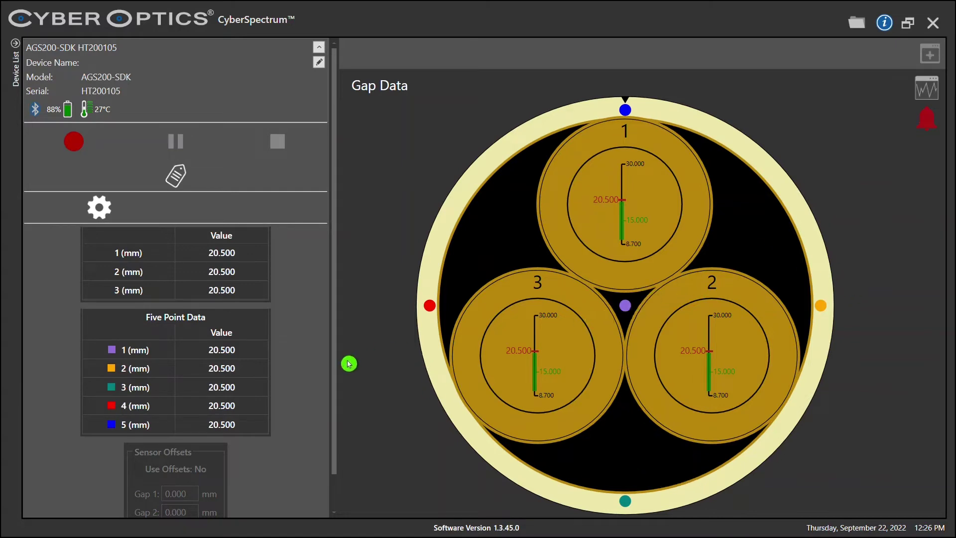
pyautogui.click(99, 207)
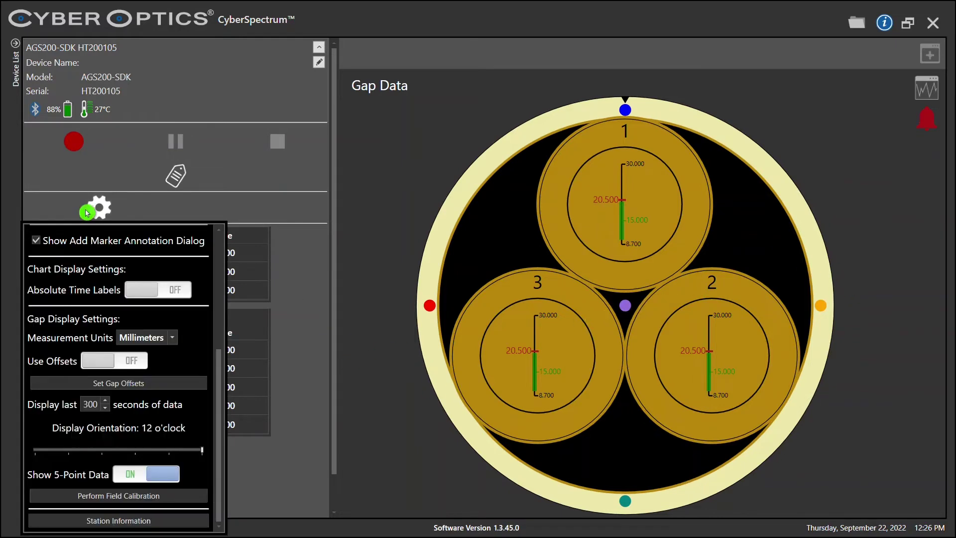
pyautogui.click(124, 523)
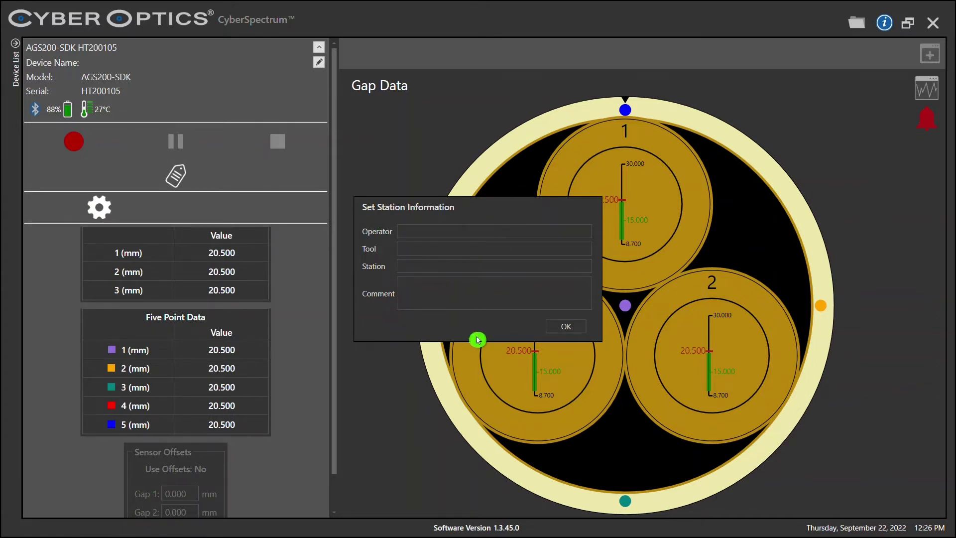
pyautogui.click(563, 329)
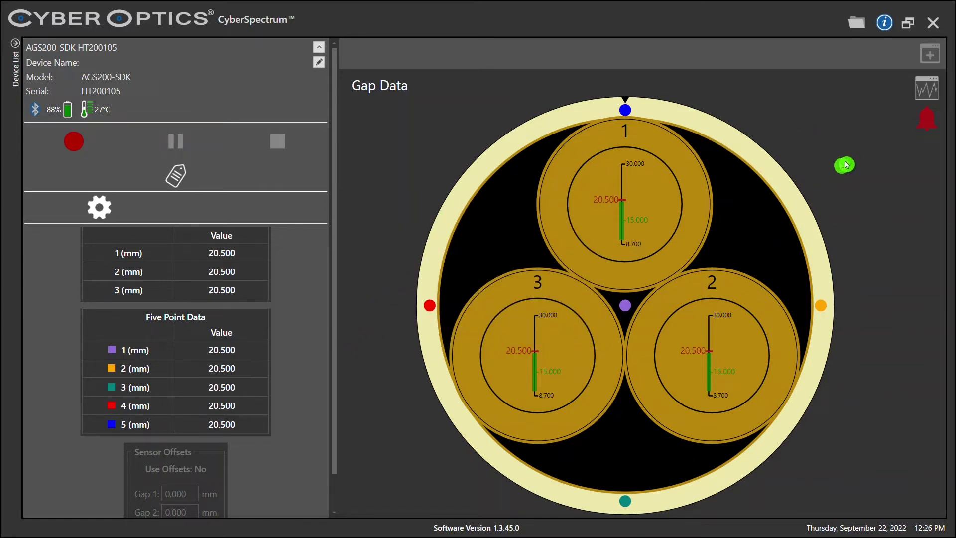
# Keep one shared gap criterion of 15.000 mm target and 5.000 tolerance for all three gaps.
pyautogui.click(927, 126)
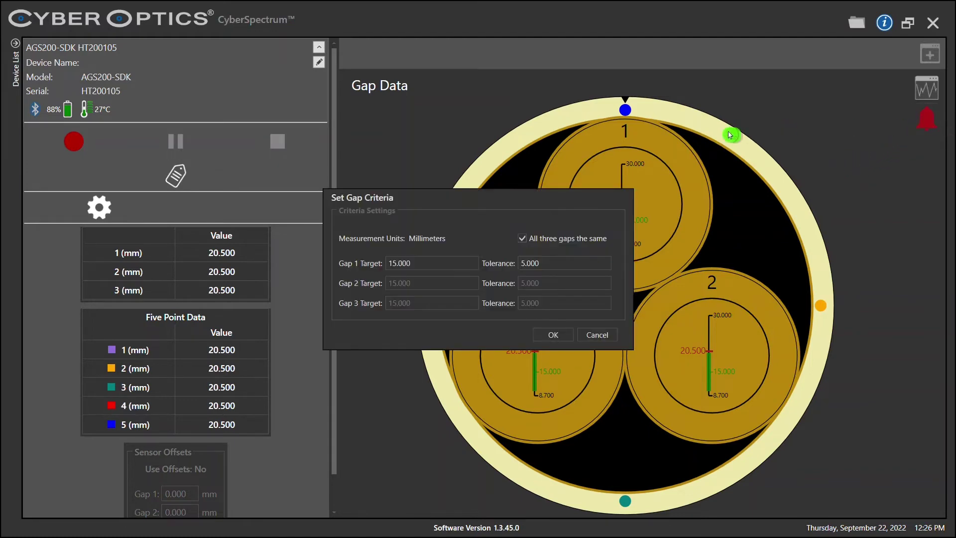
pyautogui.click(523, 239)
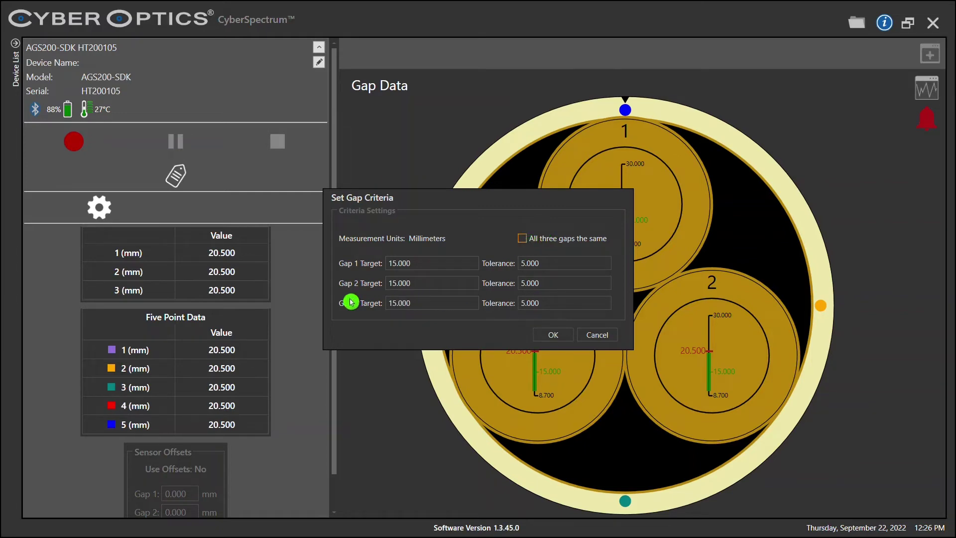
pyautogui.click(526, 243)
pyautogui.click(555, 334)
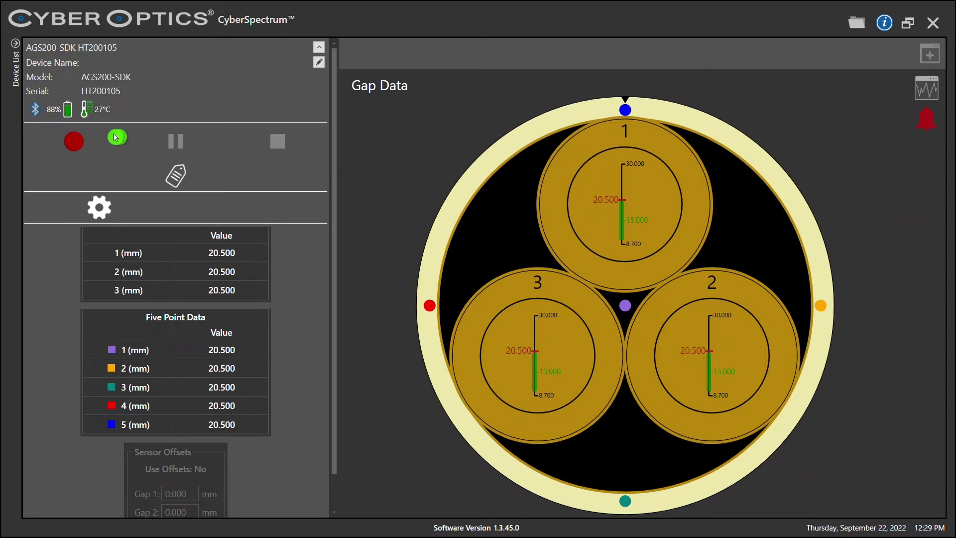
# Record gap data with a marker annotated 'Start', then stop the recording.
pyautogui.click(65, 147)
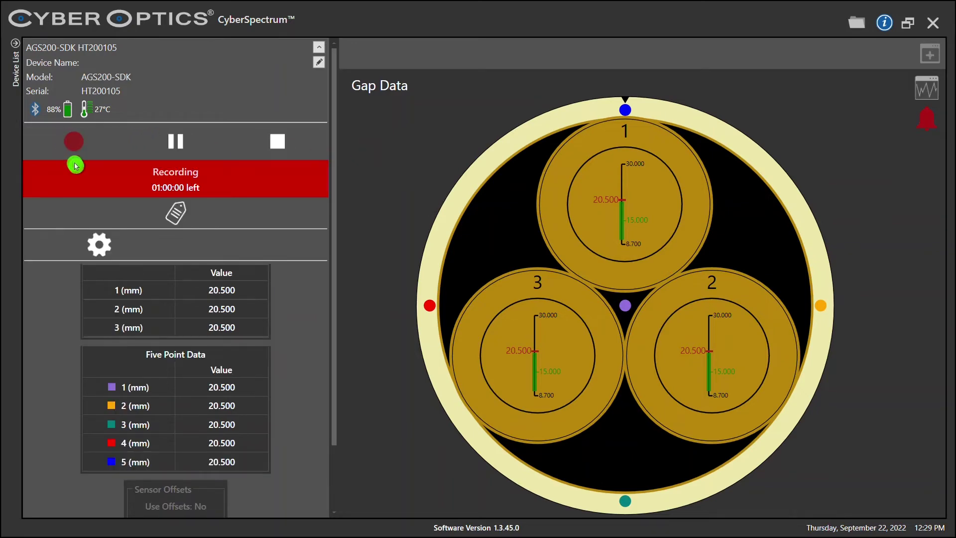
pyautogui.click(173, 217)
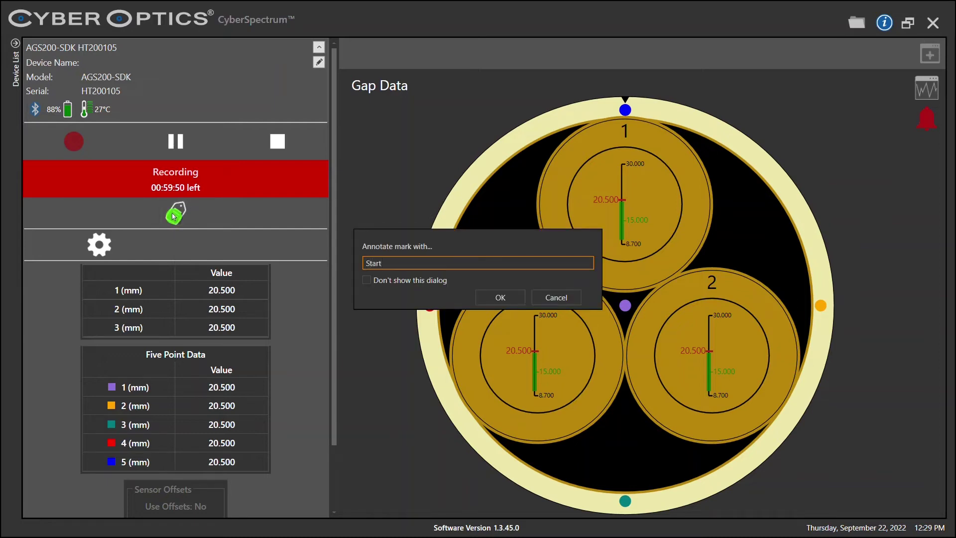
pyautogui.press('Return')
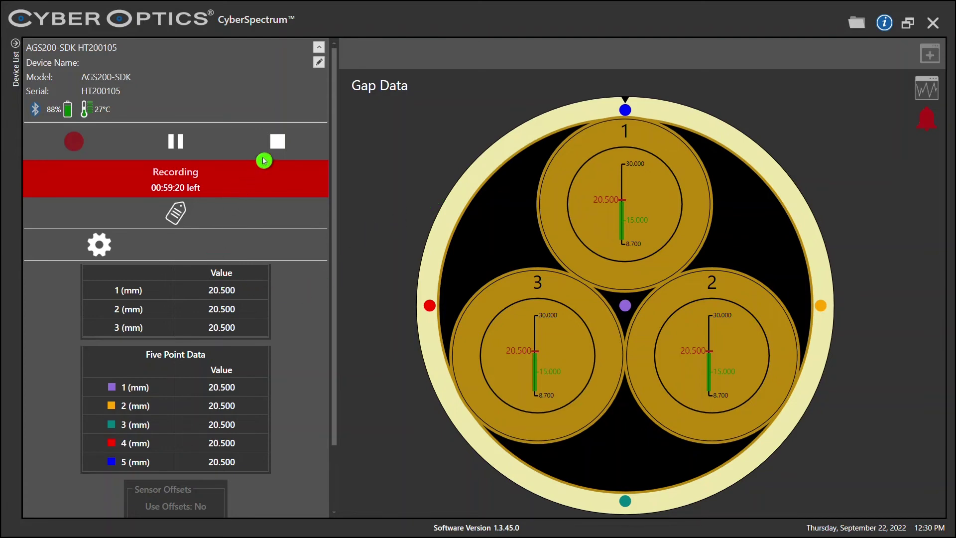
pyautogui.click(277, 144)
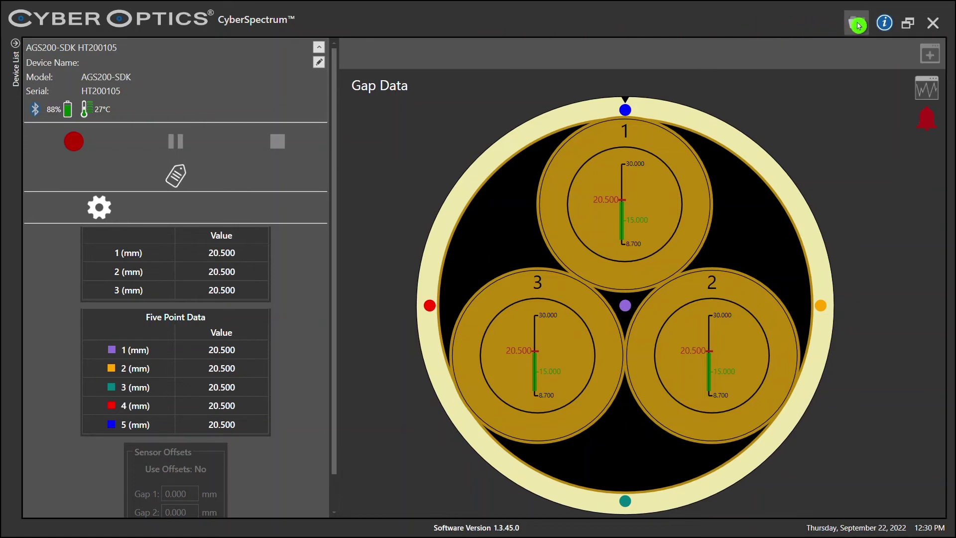
# Open the 12:29:43 PM Gapping Demo AGS recording for review as a gap chart.
pyautogui.click(857, 24)
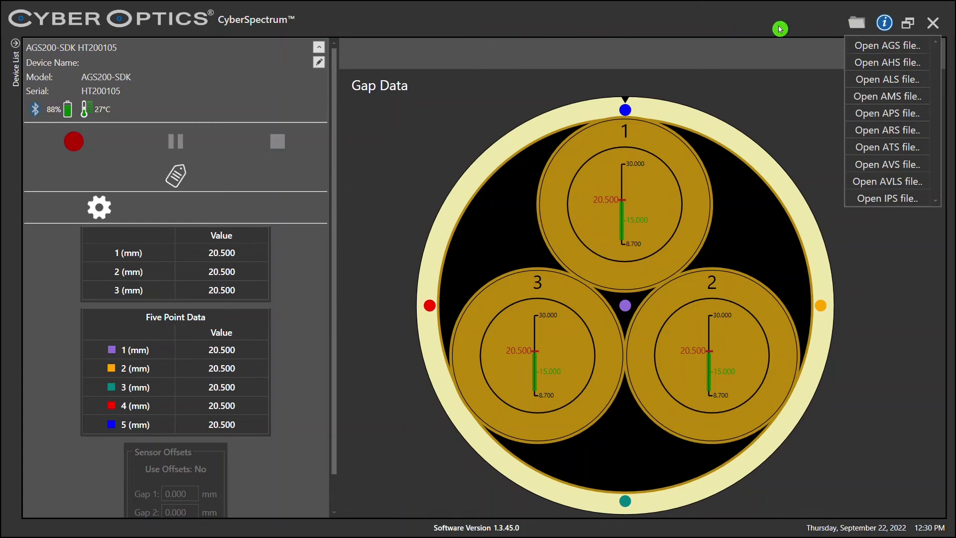
pyautogui.click(857, 46)
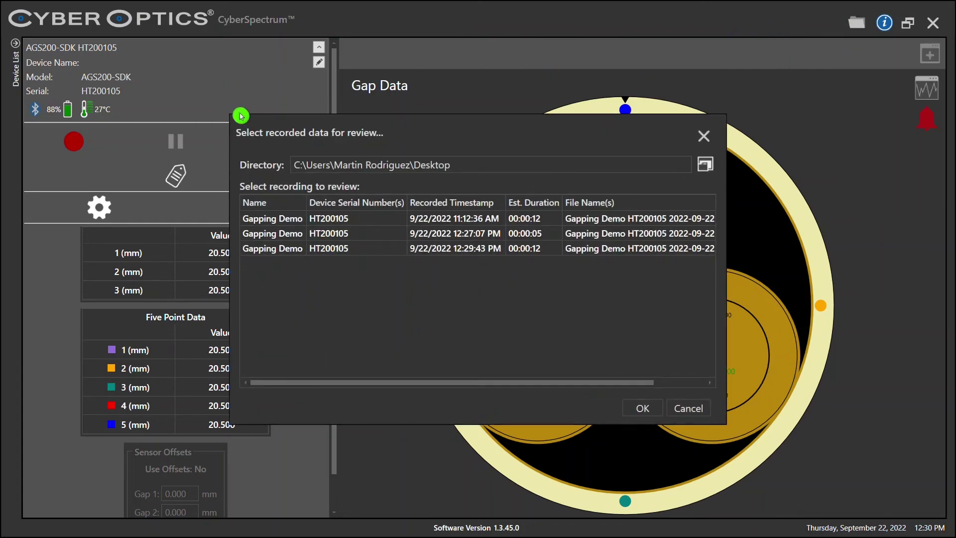
pyautogui.click(342, 250)
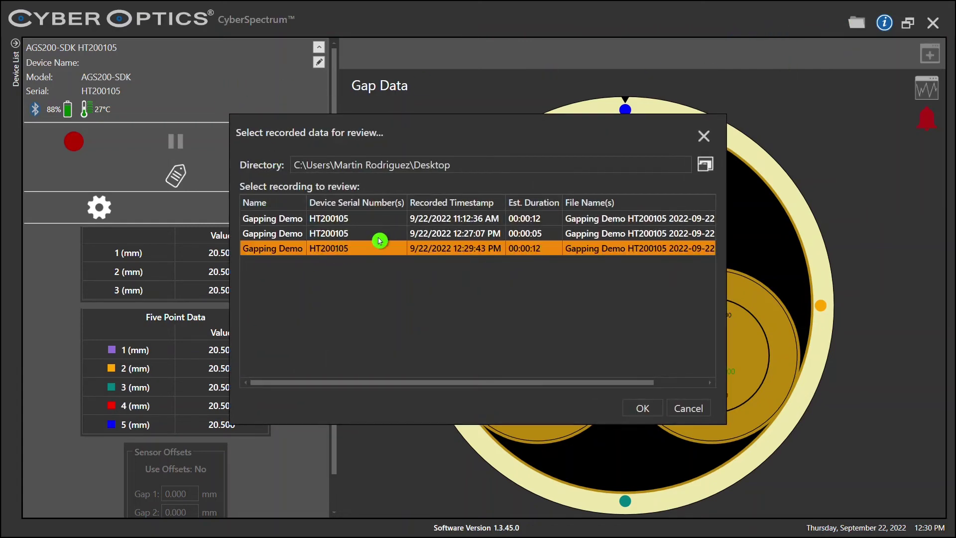
pyautogui.click(641, 407)
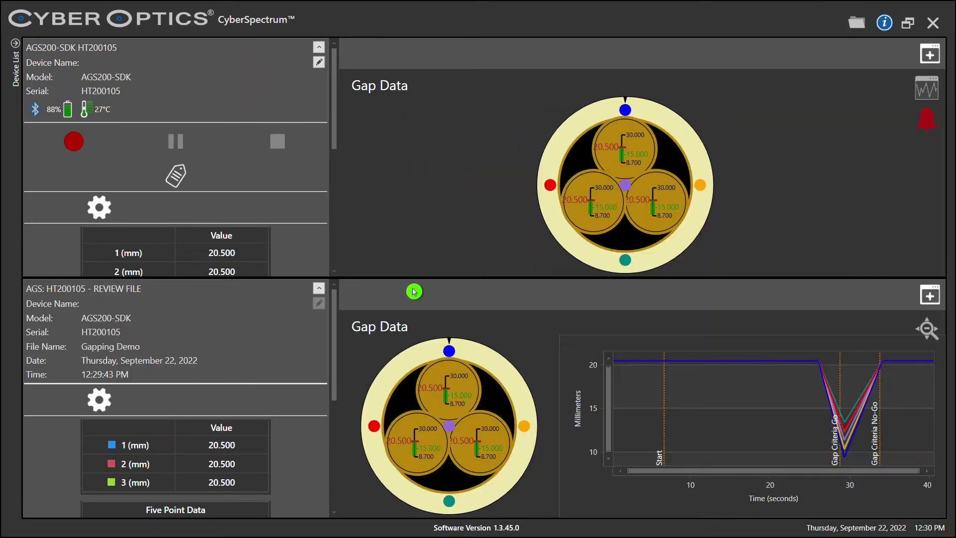
# Hide both the live AGS200-SDK panel and the review file's view from the Device List.
pyautogui.click(16, 44)
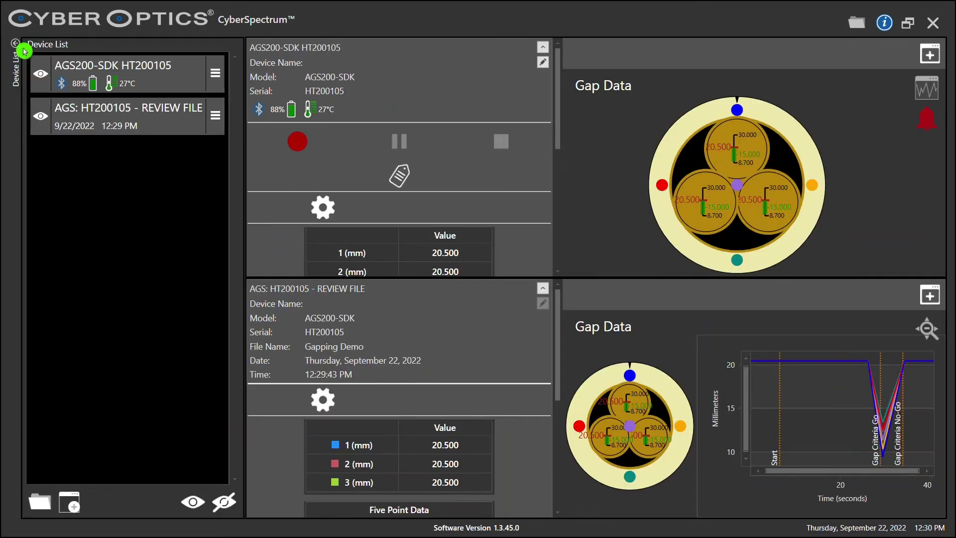
pyautogui.click(43, 74)
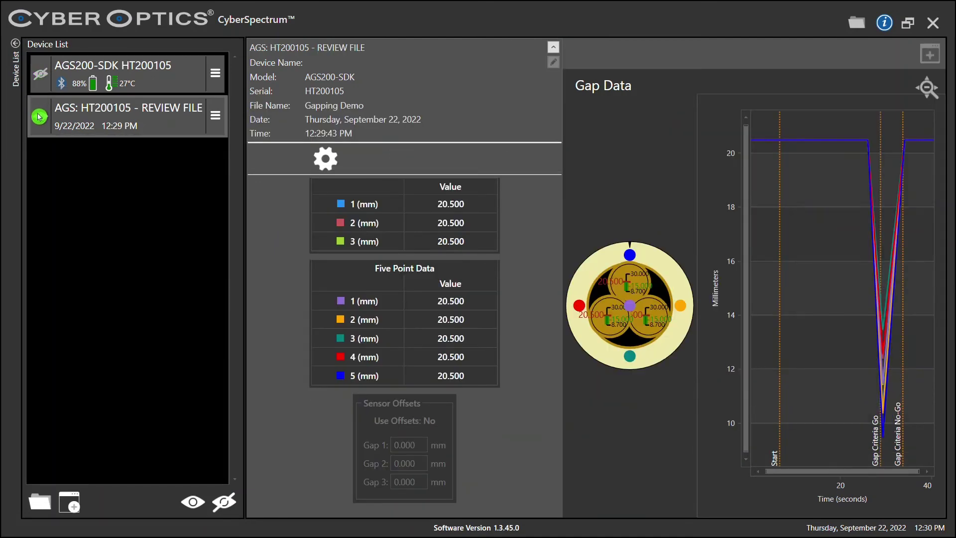
pyautogui.click(16, 49)
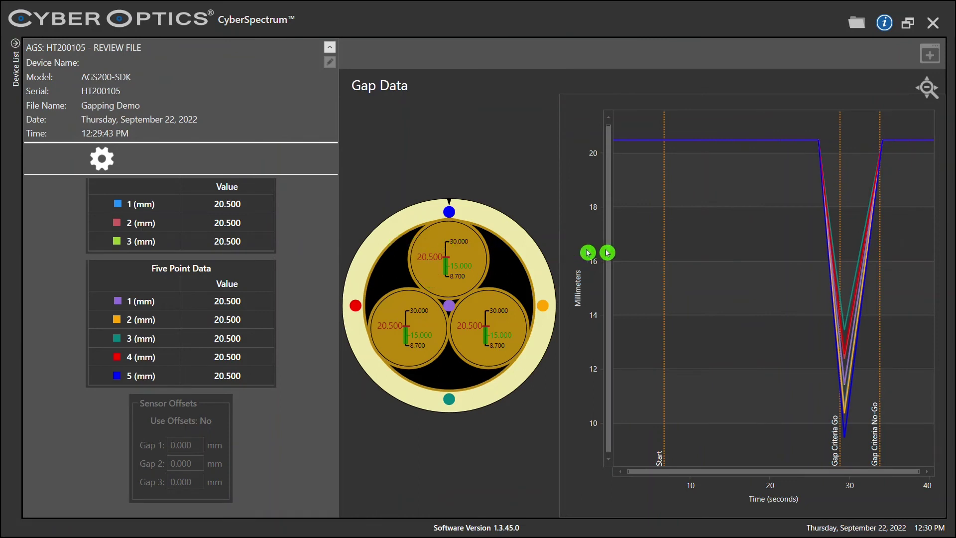
pyautogui.moveTo(642, 242)
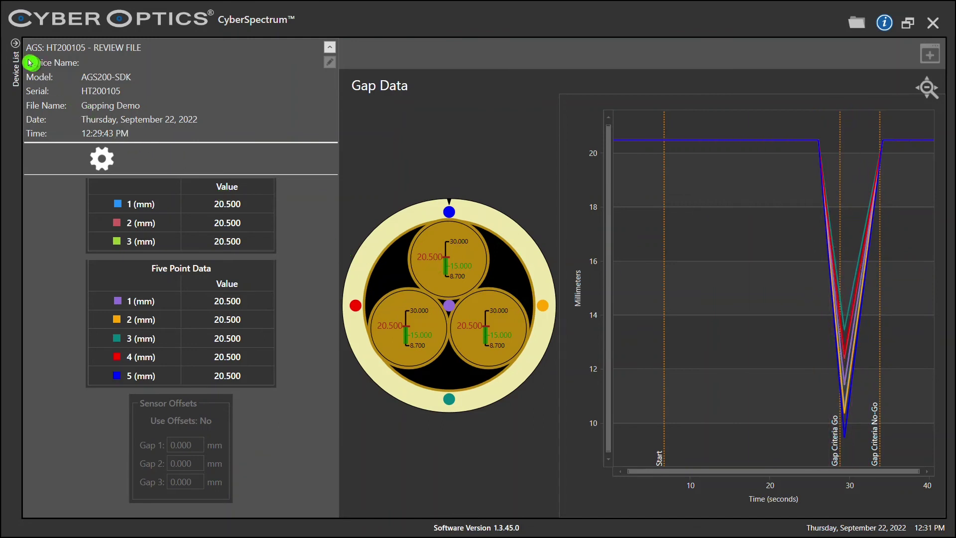
pyautogui.click(15, 47)
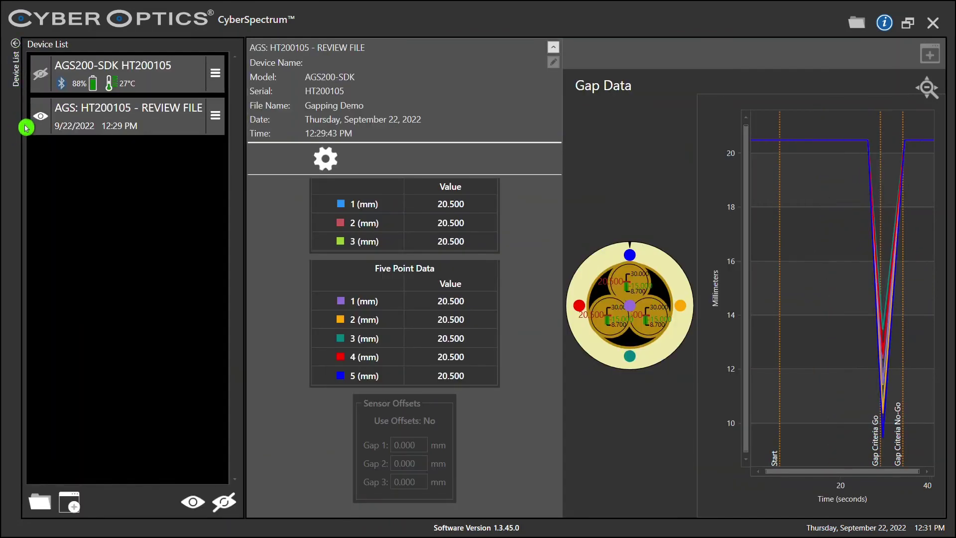
pyautogui.click(39, 128)
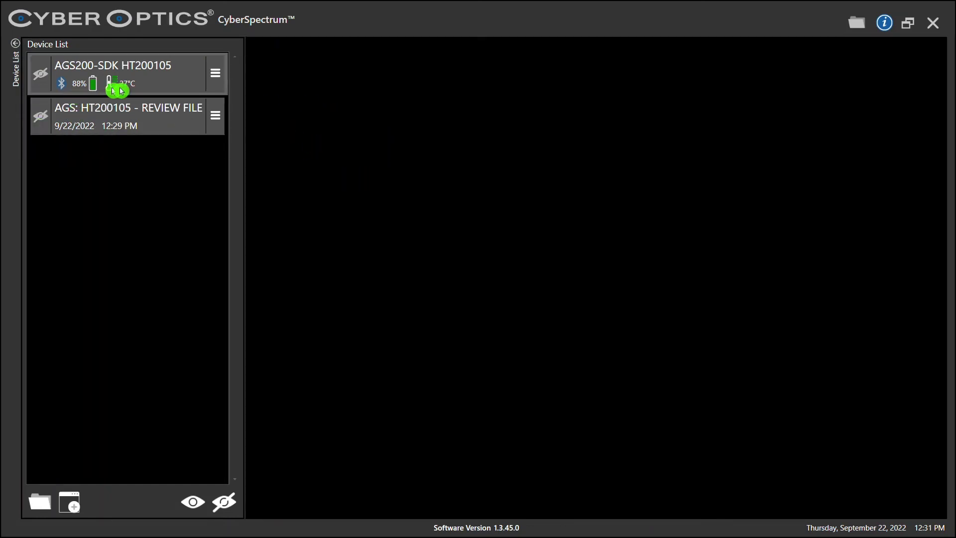
# Close CyberSpectrum, open the Gapping Demo CSV in Excel, and select the Gap1–Gap3 readings from row 3.
pyautogui.click(936, 31)
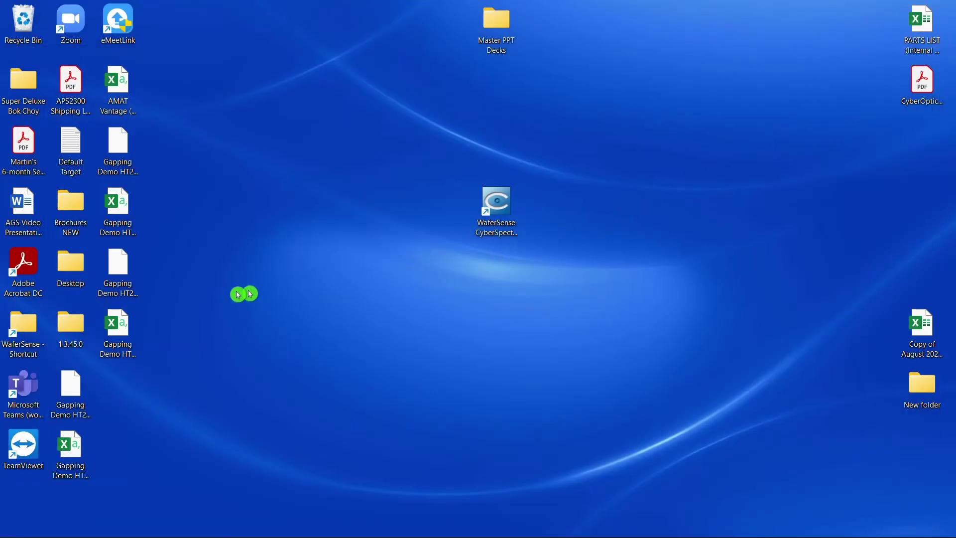
pyautogui.doubleClick(118, 329)
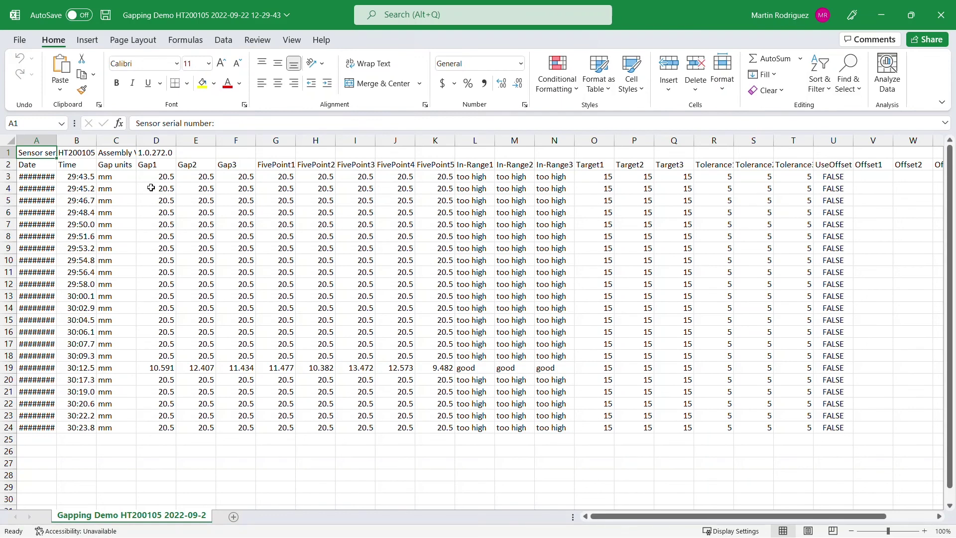
pyautogui.moveTo(152, 177); pyautogui.dragTo(239, 434)
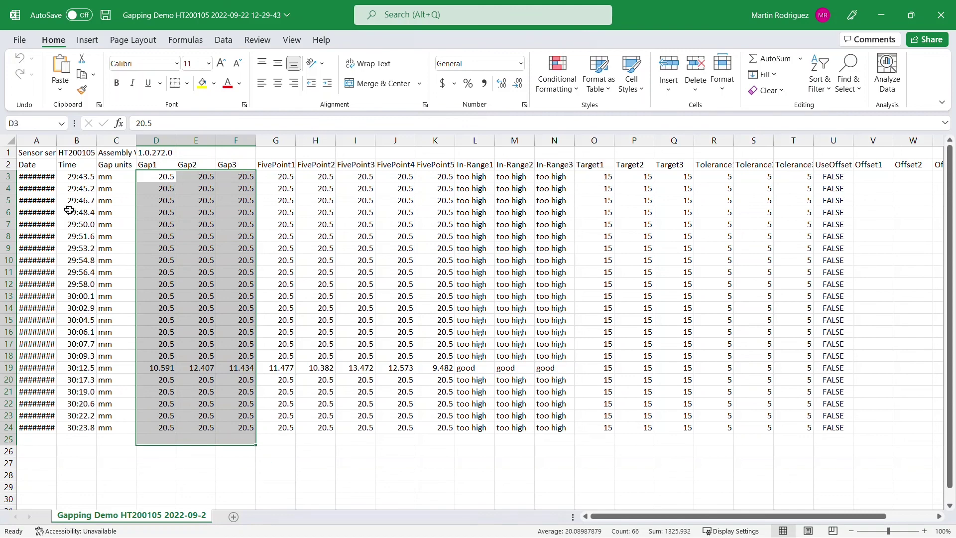